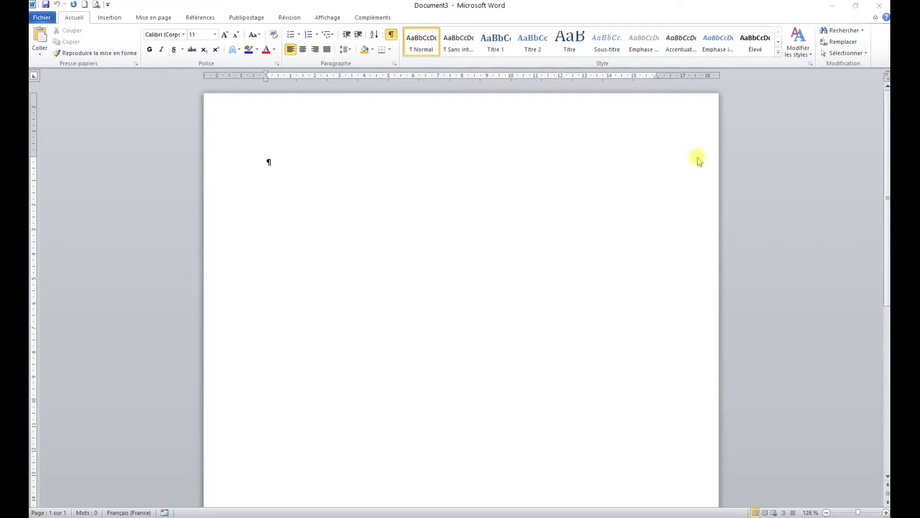
# - Insert a table with 12 columns and 3 rows into the blank document
pyautogui.click(109, 19)
pyautogui.click(115, 44)
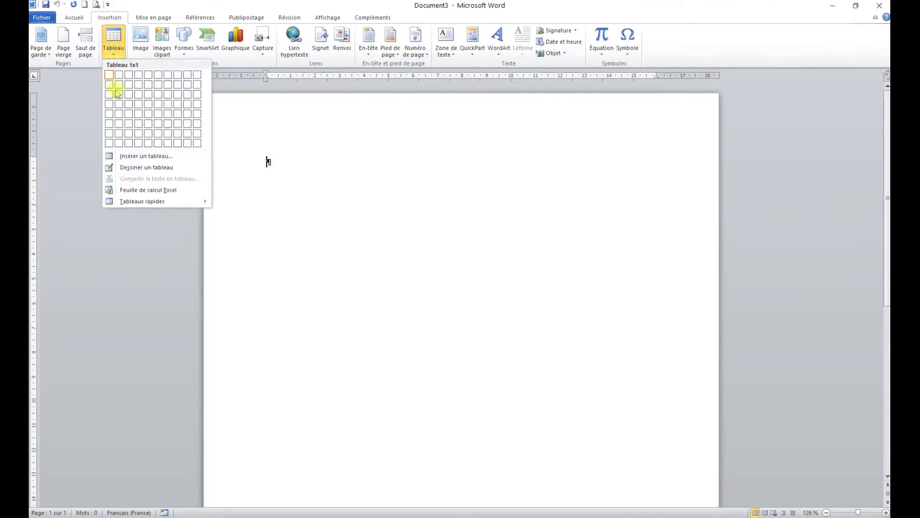
pyautogui.click(137, 154)
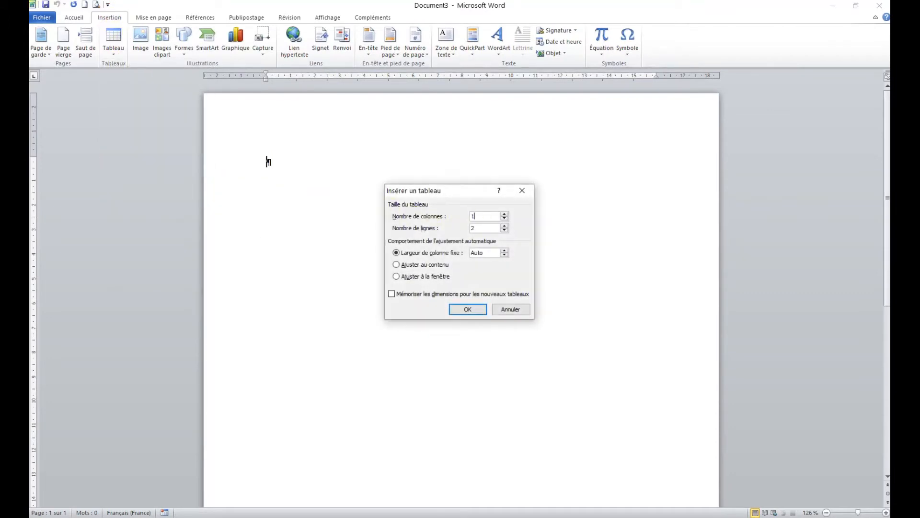
pyautogui.doubleClick(480, 227)
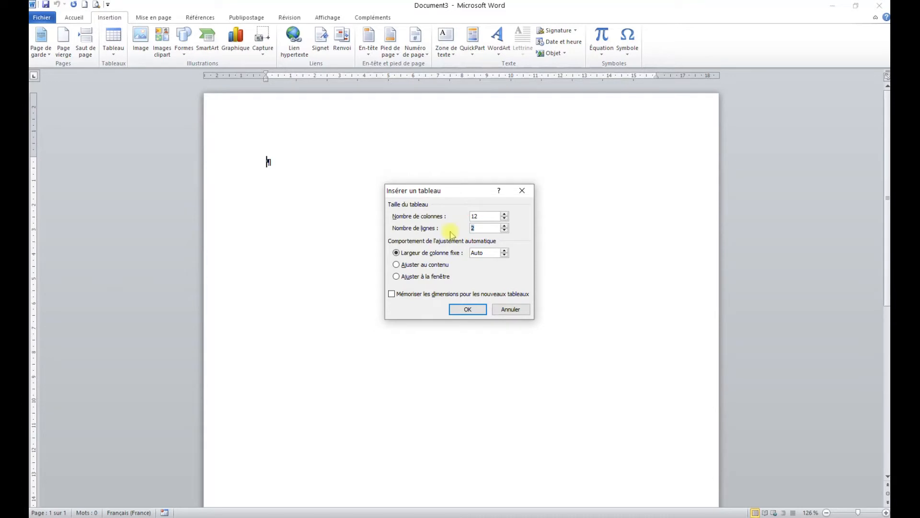
pyautogui.click(462, 309)
# - Set the height of the table's first two rows to 1 cm
pyautogui.moveTo(232, 162); pyautogui.dragTo(233, 190)
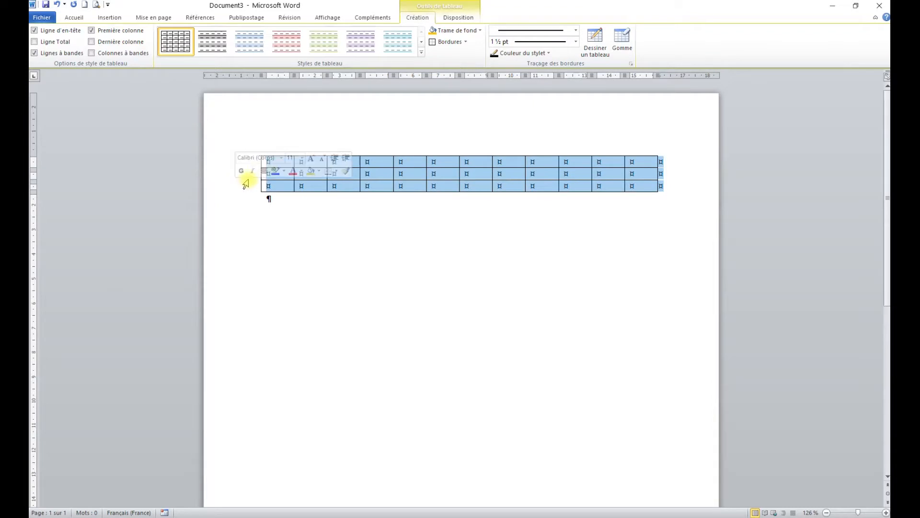
pyautogui.moveTo(215, 166); pyautogui.dragTo(218, 179)
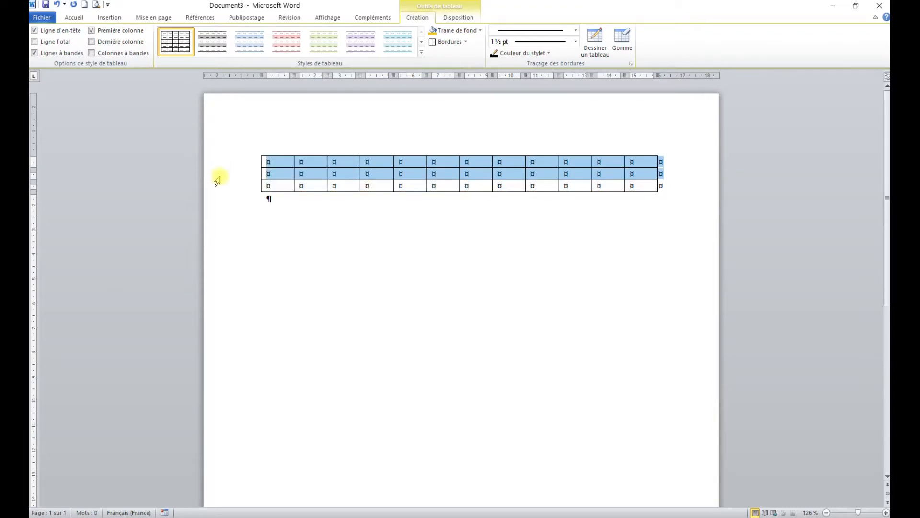
pyautogui.click(458, 17)
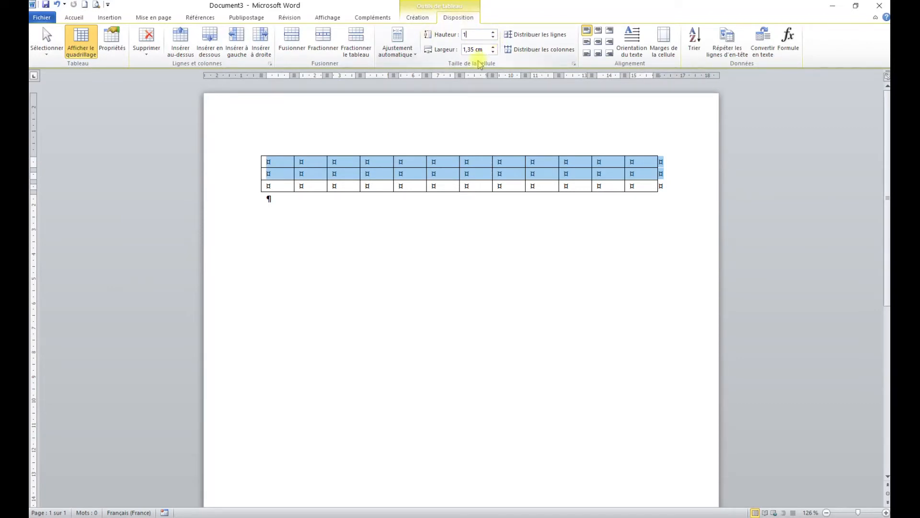
pyautogui.press('Return')
# - Set the height of the table's third row to 2 cm
pyautogui.click(230, 213)
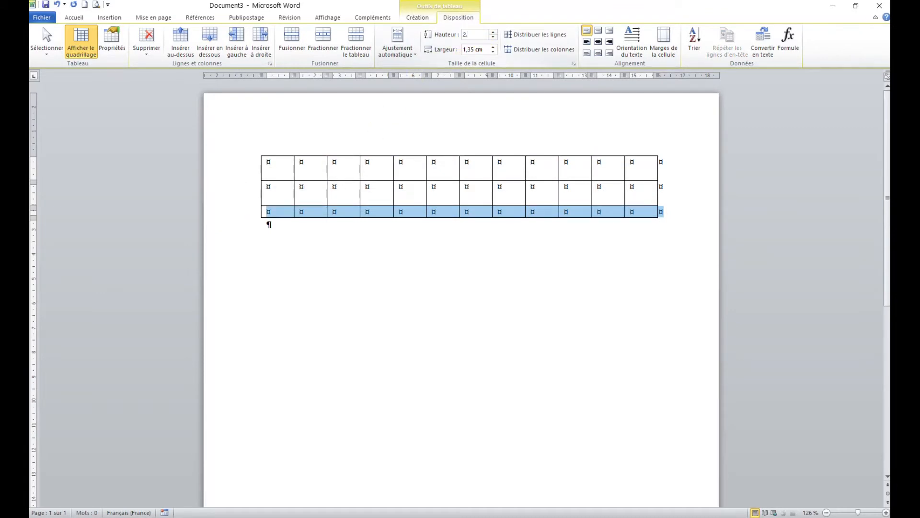
pyautogui.press('Return')
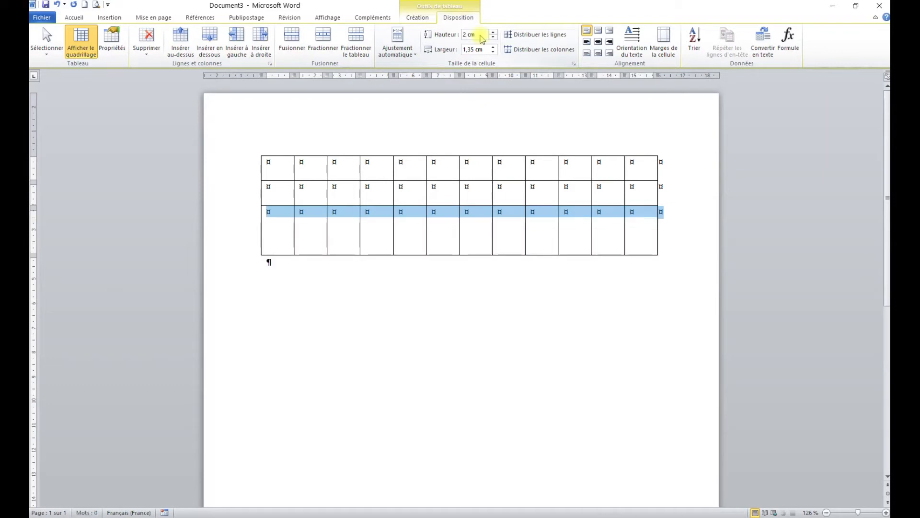
pyautogui.click(366, 191)
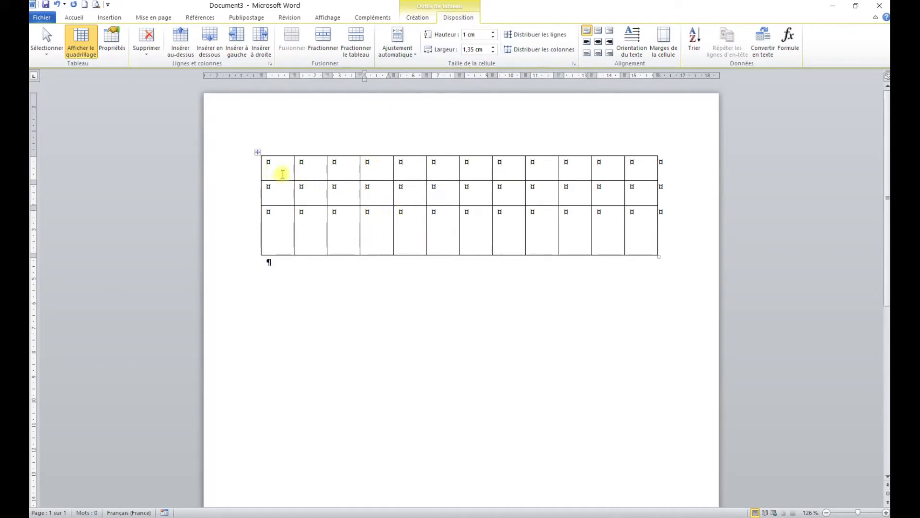
# - Merge the first two columns' cells across the top two rows into one, and merge the remaining first-row cells in pairs
pyautogui.moveTo(275, 169); pyautogui.dragTo(314, 197)
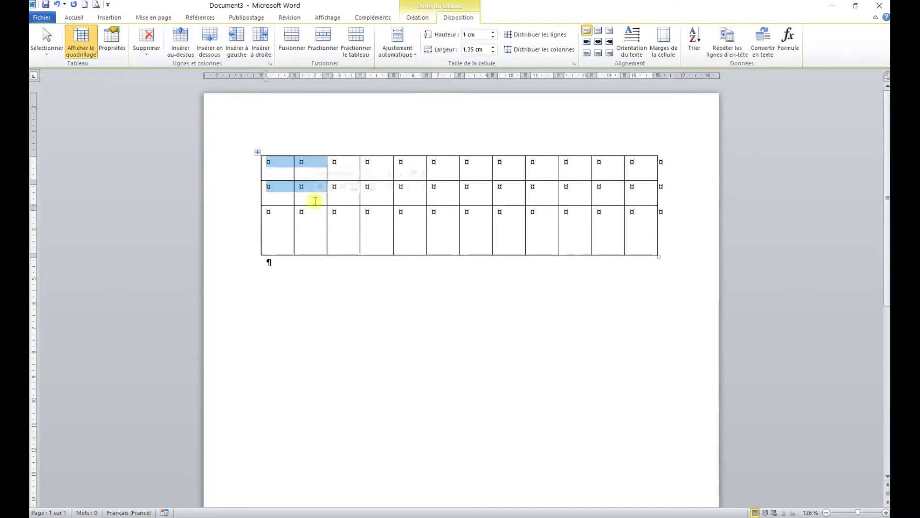
pyautogui.click(293, 39)
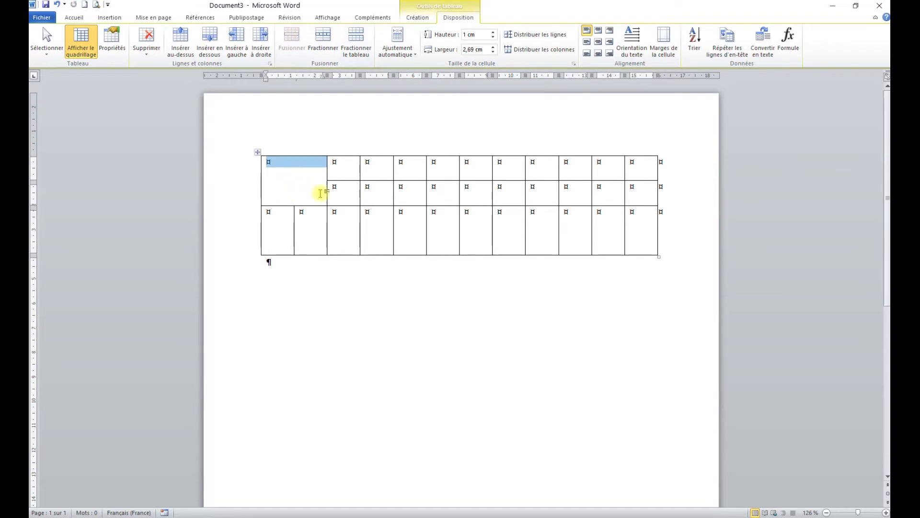
pyautogui.moveTo(347, 163); pyautogui.dragTo(385, 167)
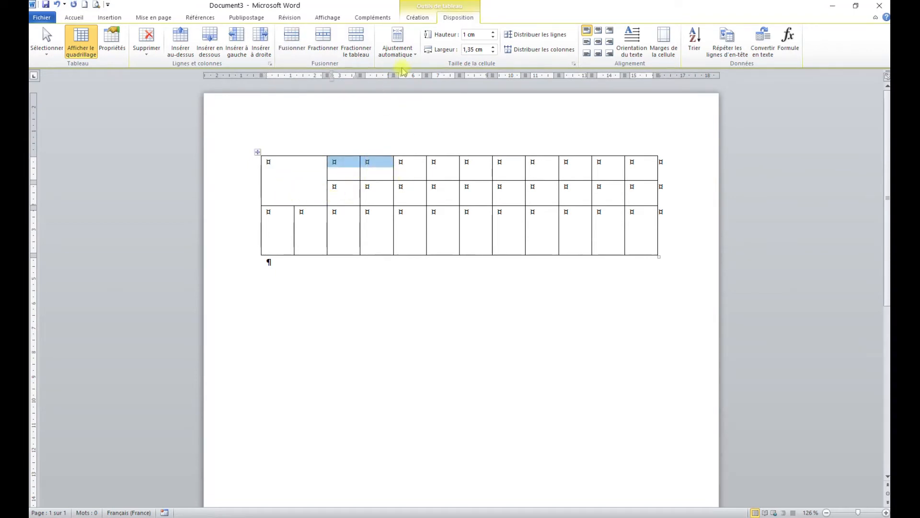
pyautogui.click(293, 38)
pyautogui.moveTo(412, 167); pyautogui.dragTo(639, 165)
pyautogui.press('F4')
pyautogui.press('F4')
pyautogui.press('F4')
pyautogui.press('F4')
pyautogui.click(342, 162)
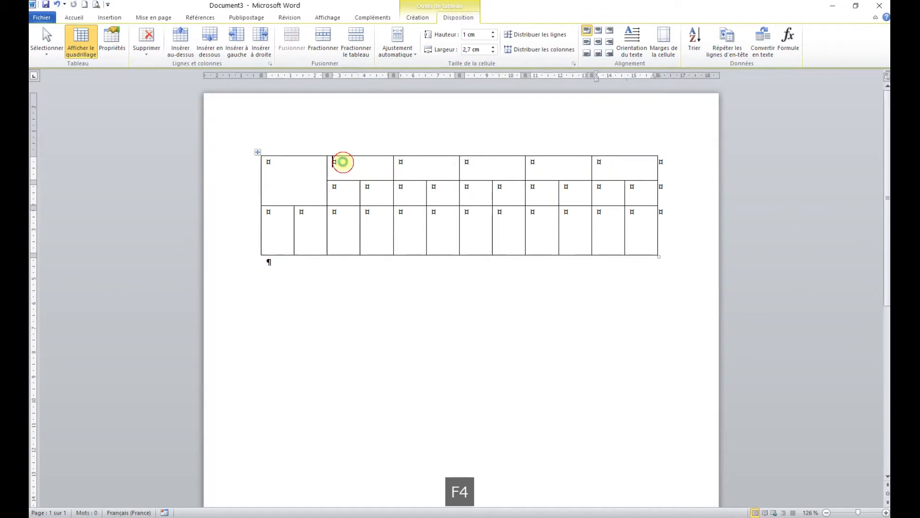
pyautogui.click(424, 165)
pyautogui.click(520, 167)
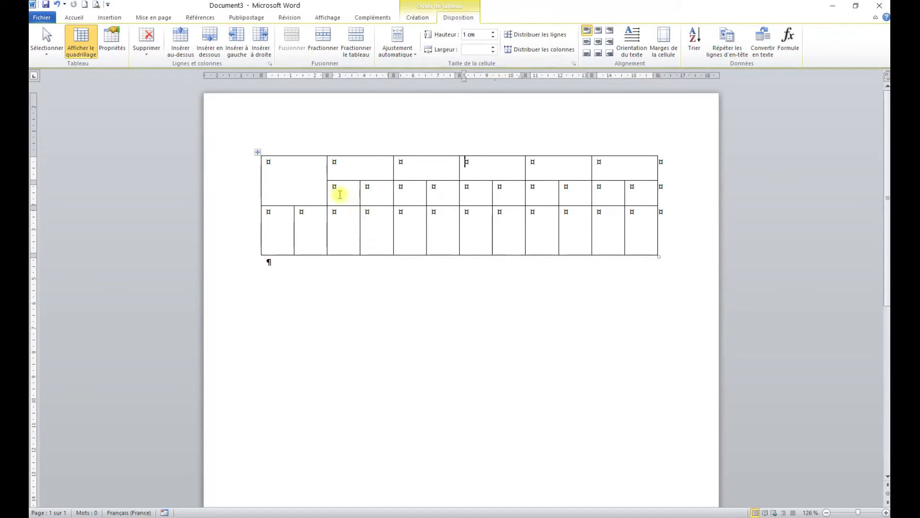
# - Merge the first two cells of the third row into one cell
pyautogui.moveTo(278, 225); pyautogui.dragTo(308, 225)
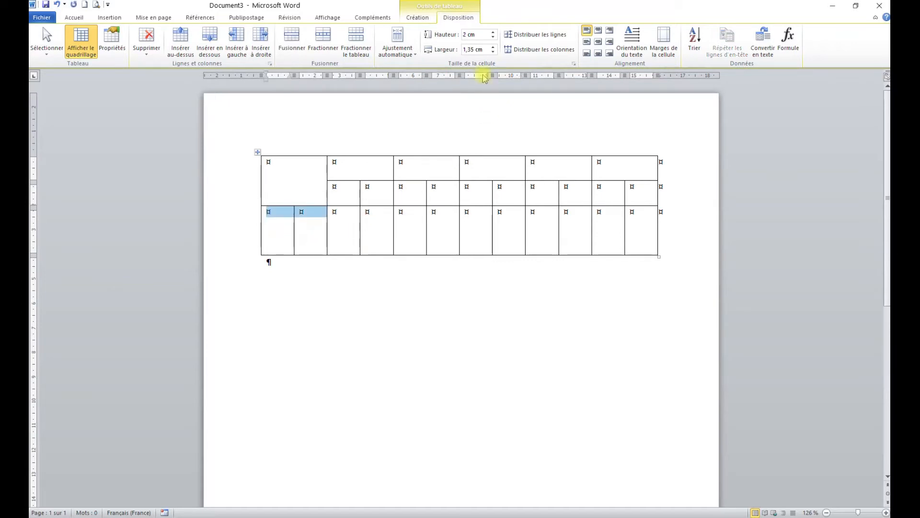
pyautogui.click(291, 39)
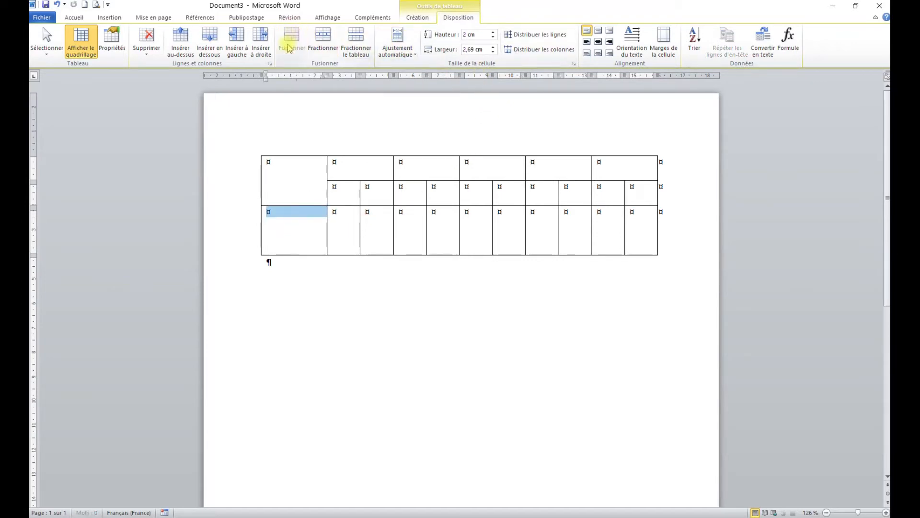
pyautogui.click(319, 226)
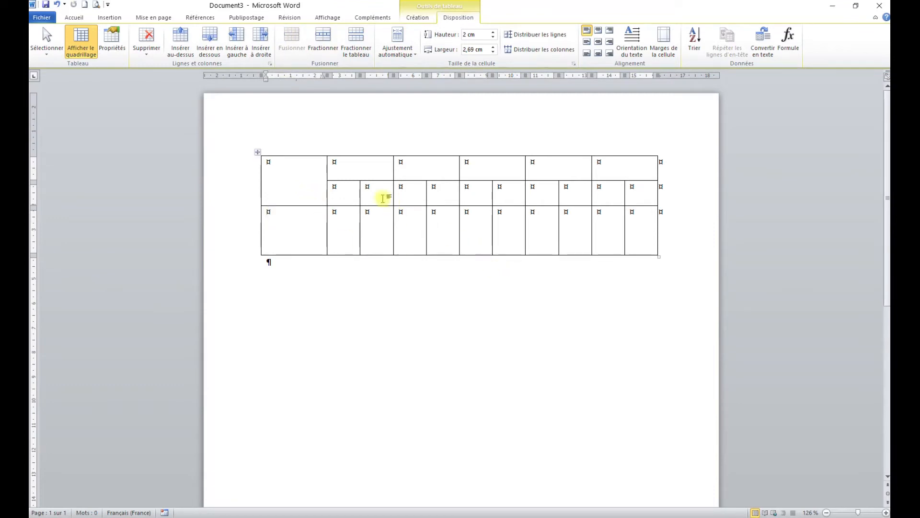
# - Center the contents of all table cells horizontally and vertically
pyautogui.moveTo(294, 168); pyautogui.dragTo(632, 225)
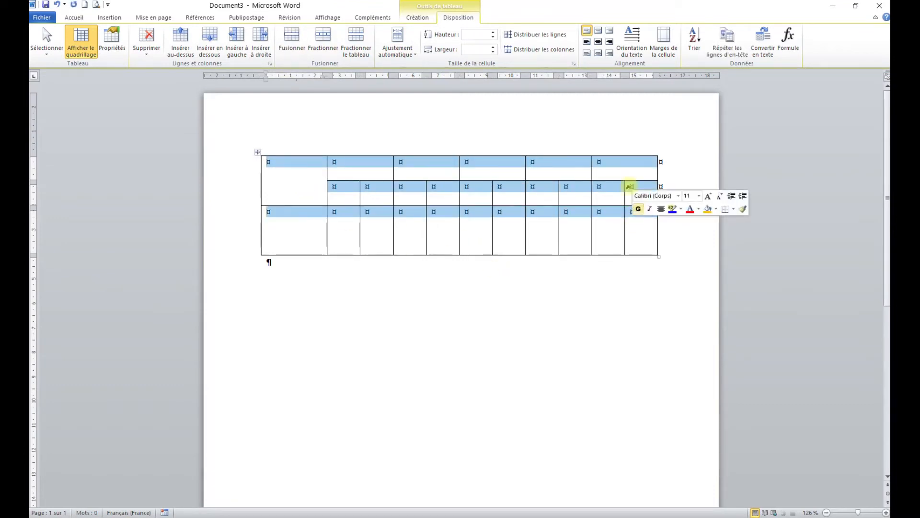
pyautogui.click(599, 43)
pyautogui.click(379, 194)
# - Enter the weekdays Lundi, Mardi, Mercredi, Jeudi and Vendredi in the five merged header cells of the first row
pyautogui.click(362, 168)
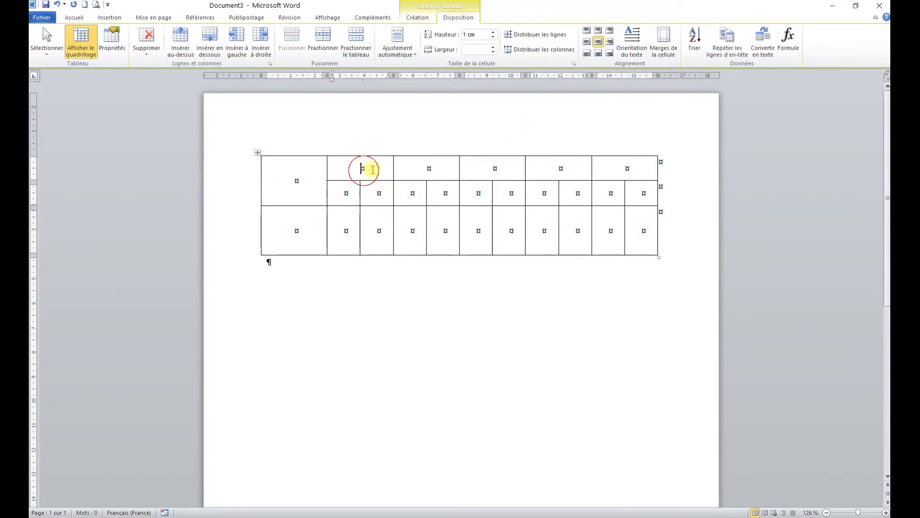
pyautogui.write('Lundi')
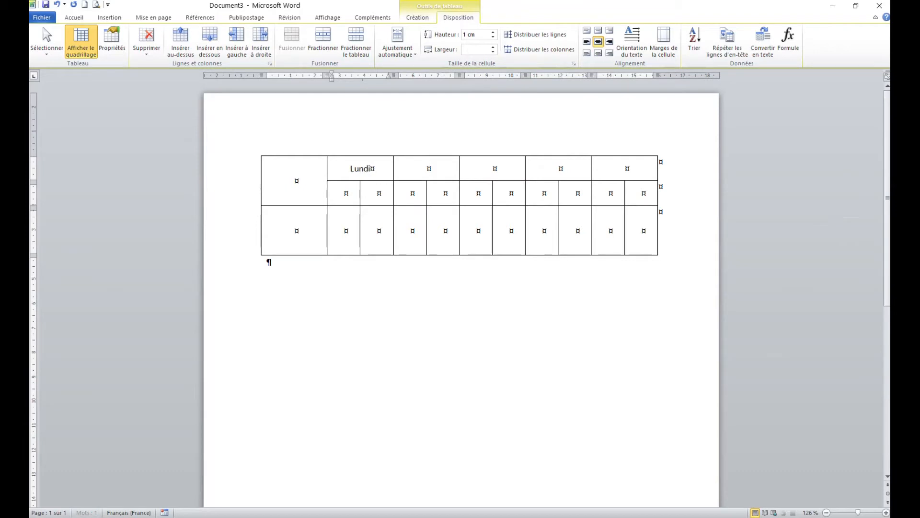
pyautogui.press('Tab')
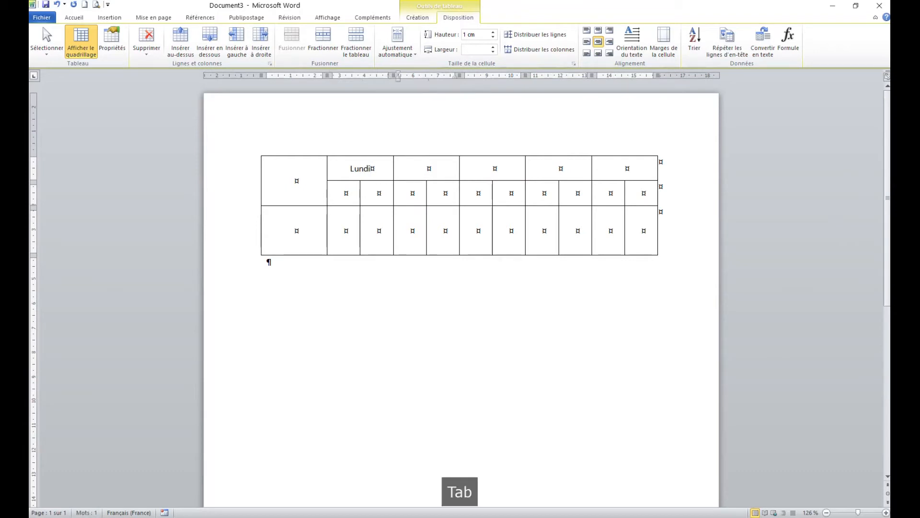
pyautogui.write('Mard')
pyautogui.press('Tab')
pyautogui.write('Mercred')
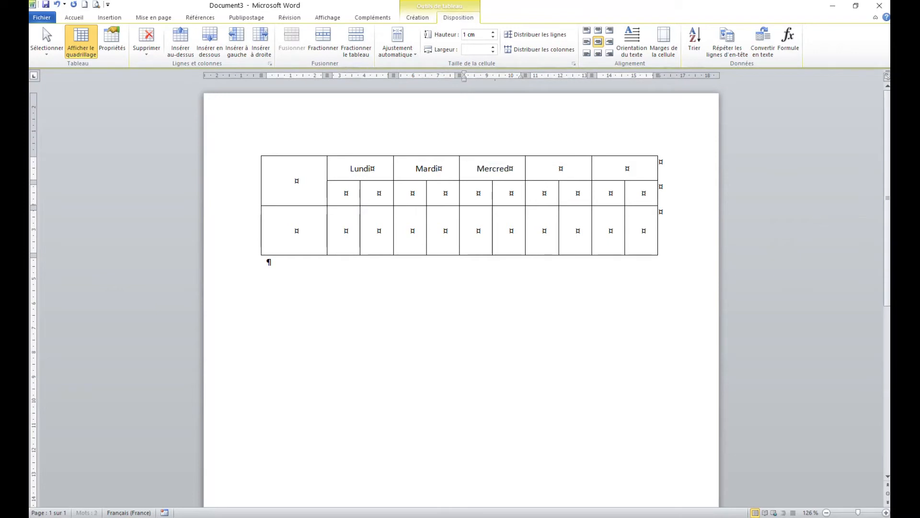
pyautogui.press('Tab')
pyautogui.write('Jeudi')
pyautogui.press('Tab')
pyautogui.write('Vendre')
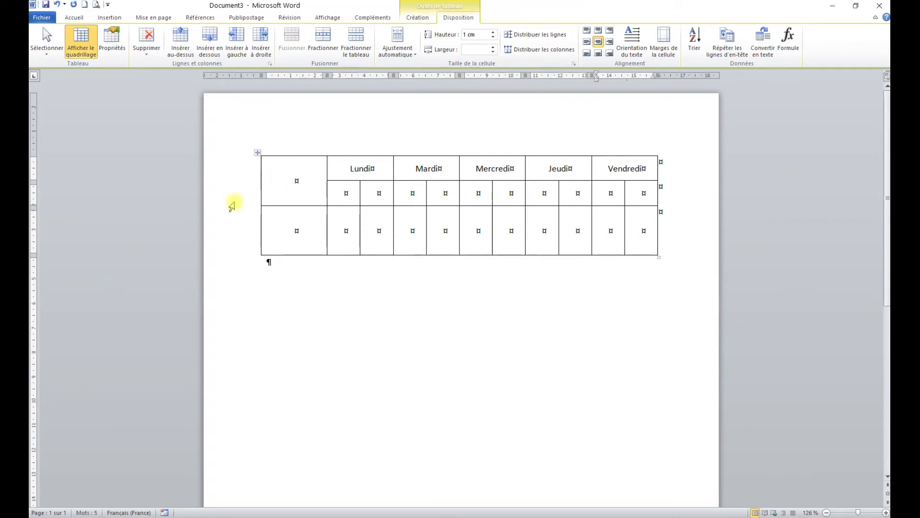
# - Enter Matin and Après-Midi in the two cells below Lundi, with Midi on its own line
pyautogui.click(339, 192)
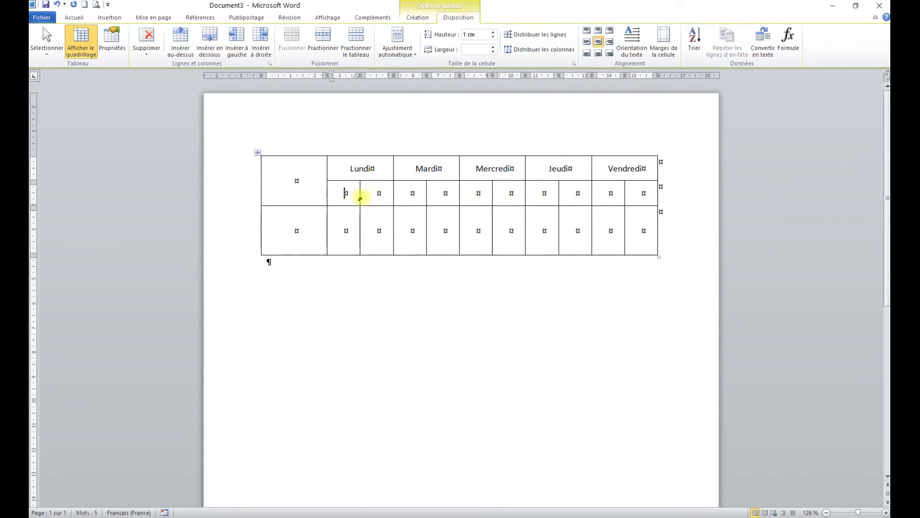
pyautogui.write('Matin')
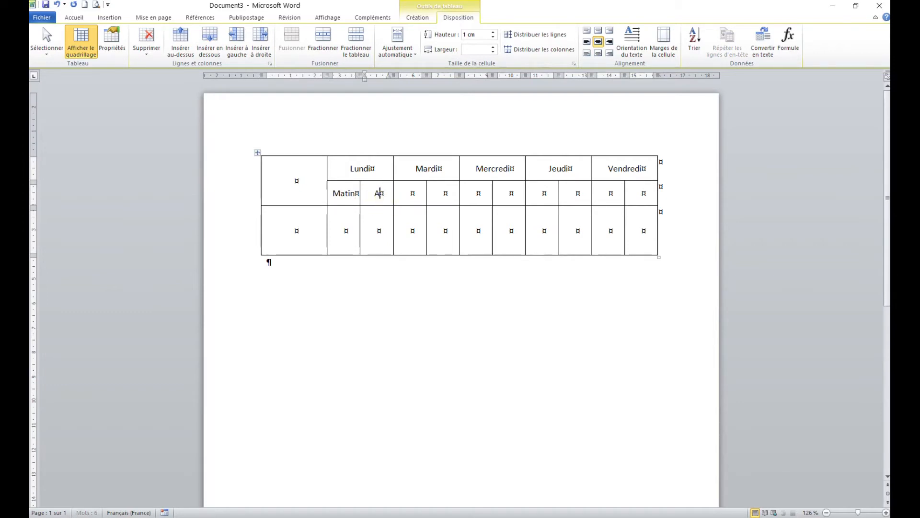
pyautogui.write('Après-')
pyautogui.press('BackSpace')
pyautogui.write('-')
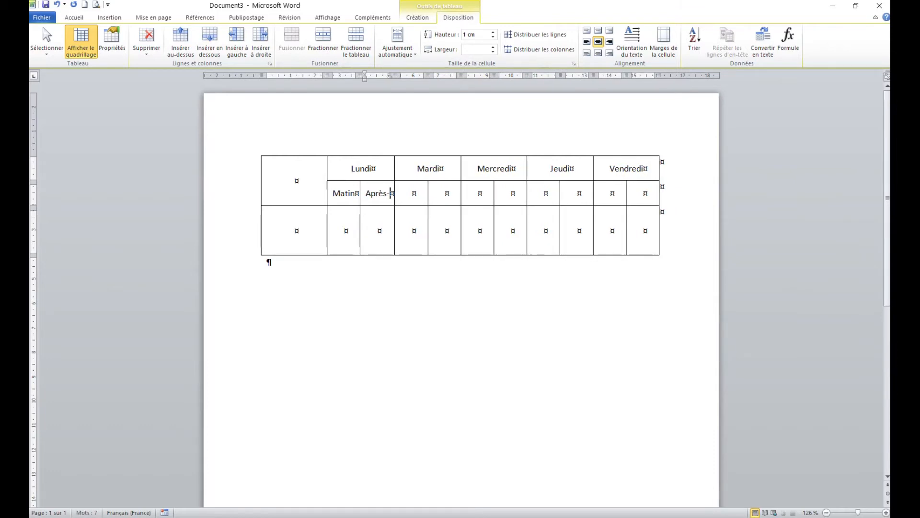
pyautogui.press('Return')
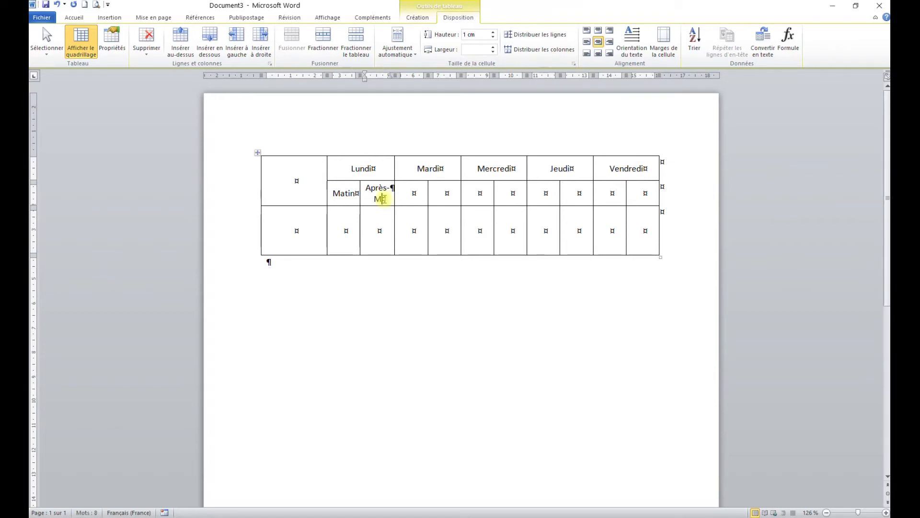
# - Set the font size of the Matin and Après-Midi cells to 9
pyautogui.moveTo(343, 193); pyautogui.dragTo(378, 199)
pyautogui.click(78, 18)
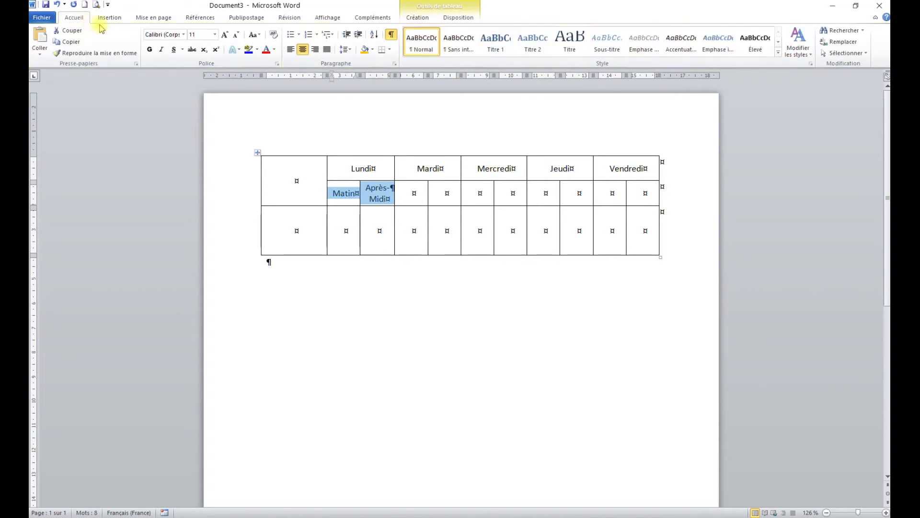
pyautogui.click(215, 35)
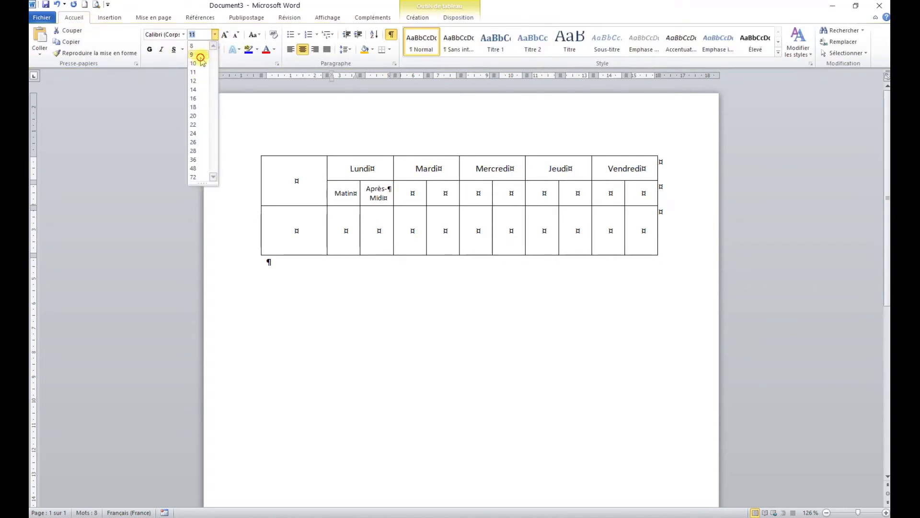
pyautogui.click(200, 54)
pyautogui.click(353, 261)
# - Copy the Matin and Après-Midi cells into the cells below Mardi, Mercredi, Jeudi and Vendredi
pyautogui.moveTo(341, 190); pyautogui.dragTo(384, 201)
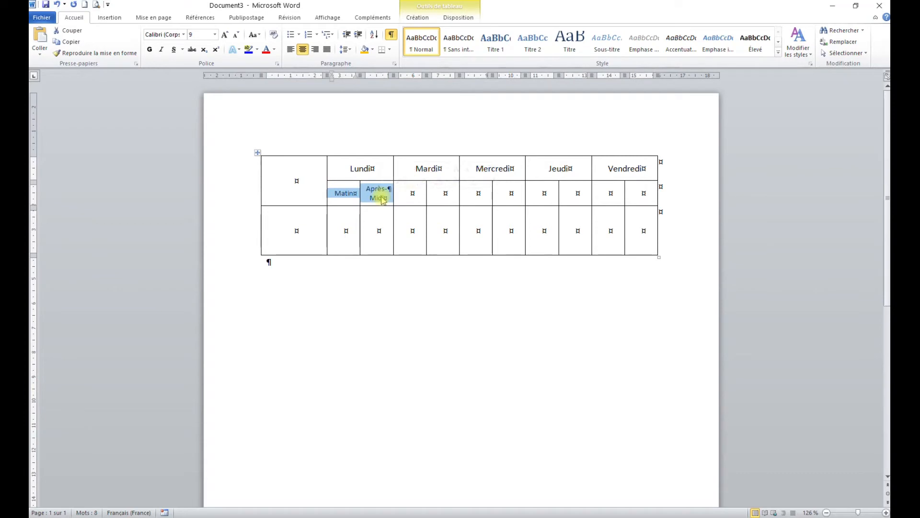
pyautogui.hotkey('ctrl', 'c')
pyautogui.click(410, 193)
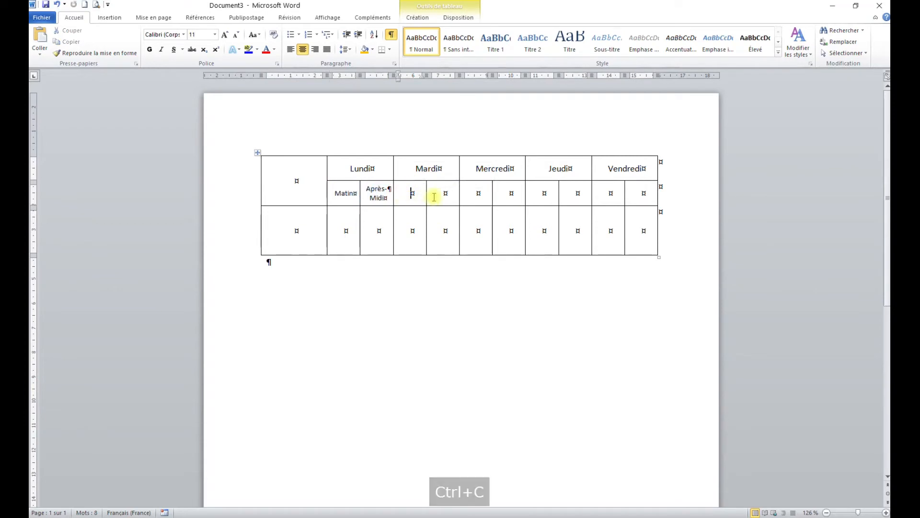
pyautogui.hotkey('ctrl', 'v')
pyautogui.click(476, 194)
pyautogui.hotkey('ctrl', 'v')
pyautogui.click(537, 194)
pyautogui.hotkey('ctrl', 'v')
pyautogui.click(609, 193)
pyautogui.hotkey('ctrl', 'v')
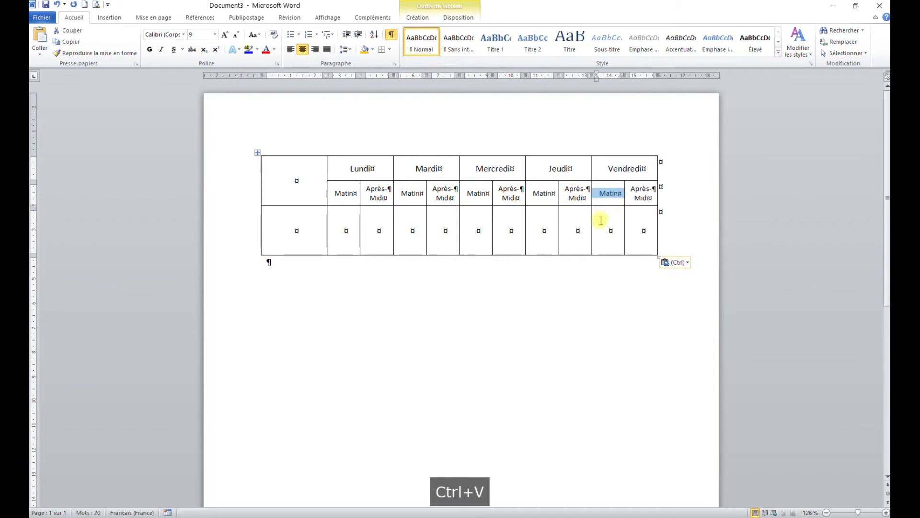
# - Add two more rows at the end of the table
pyautogui.click(653, 231)
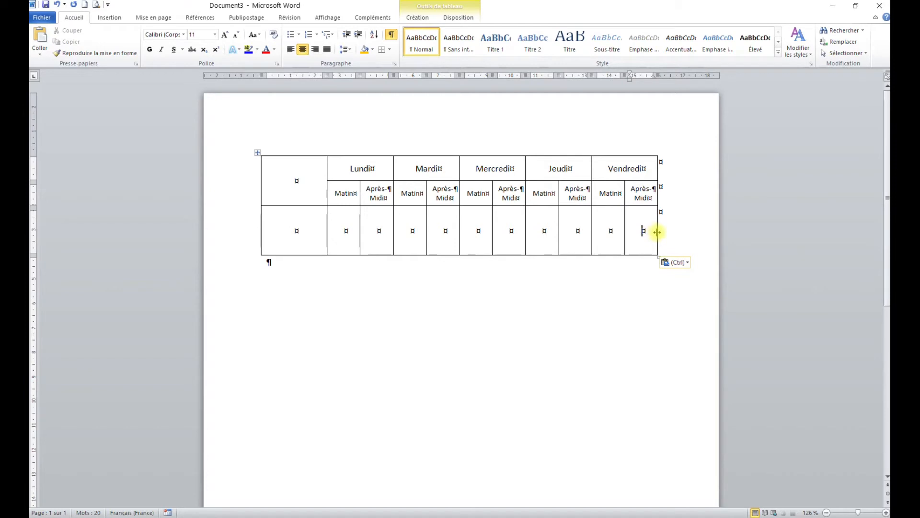
pyautogui.press('Tab')
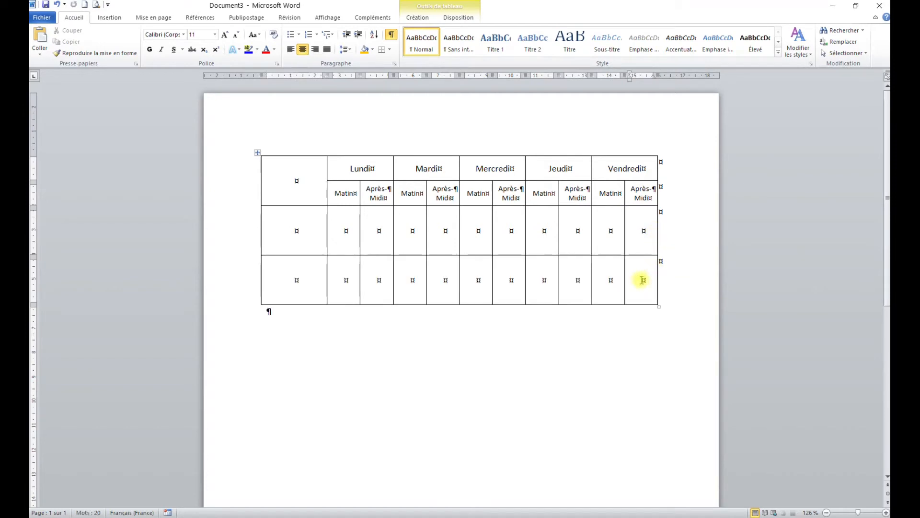
pyautogui.press('Tab')
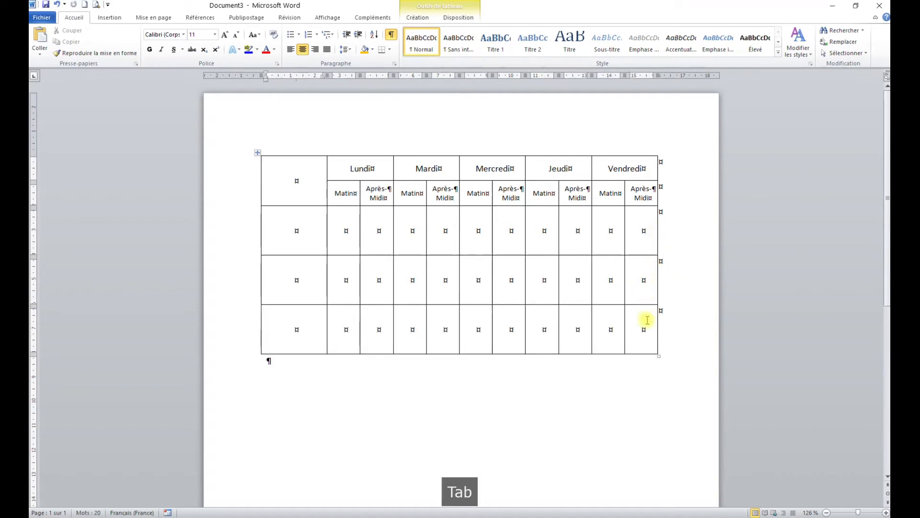
# - Extend the table with another two empty rows below its current last row
pyautogui.click(643, 329)
pyautogui.press('Tab')
pyautogui.click(643, 378)
pyautogui.press('Tab')
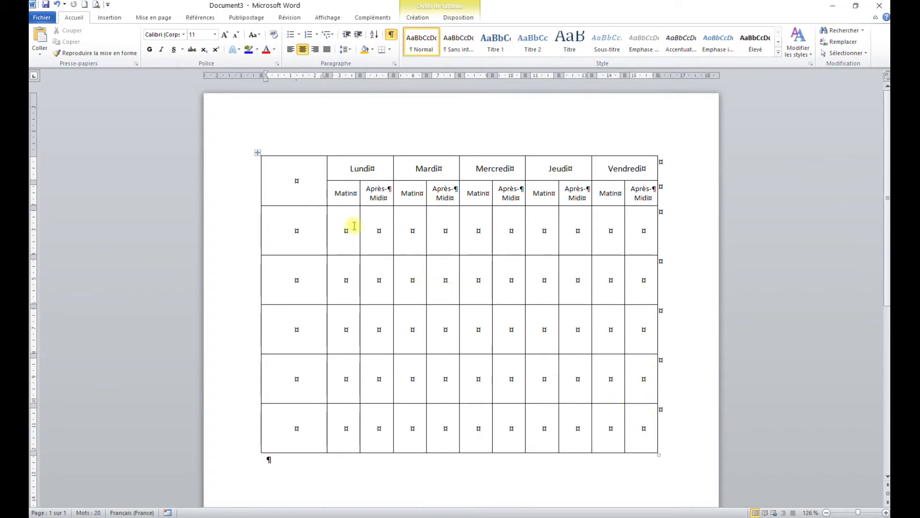
# - Shade the first two entry cells under Lundi's Matin column with the standard light green
pyautogui.moveTo(346, 229); pyautogui.dragTo(345, 280)
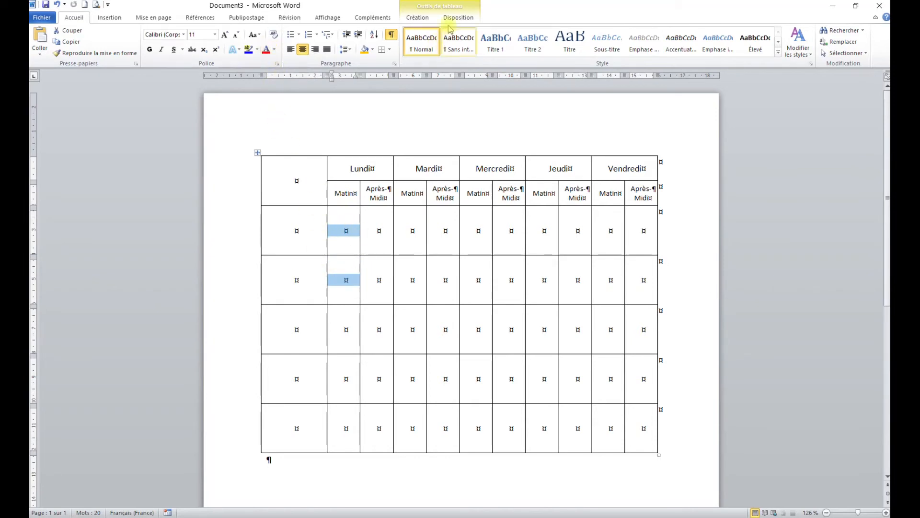
pyautogui.click(427, 18)
pyautogui.click(480, 31)
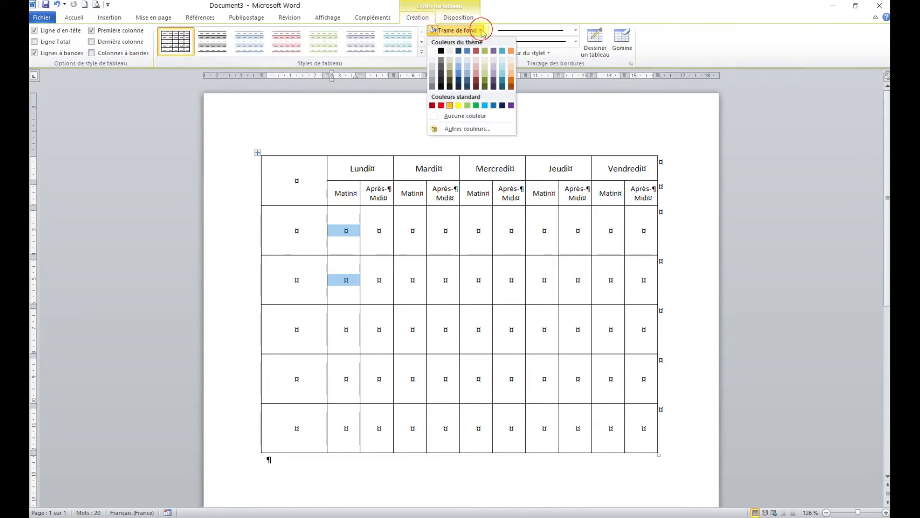
pyautogui.click(467, 105)
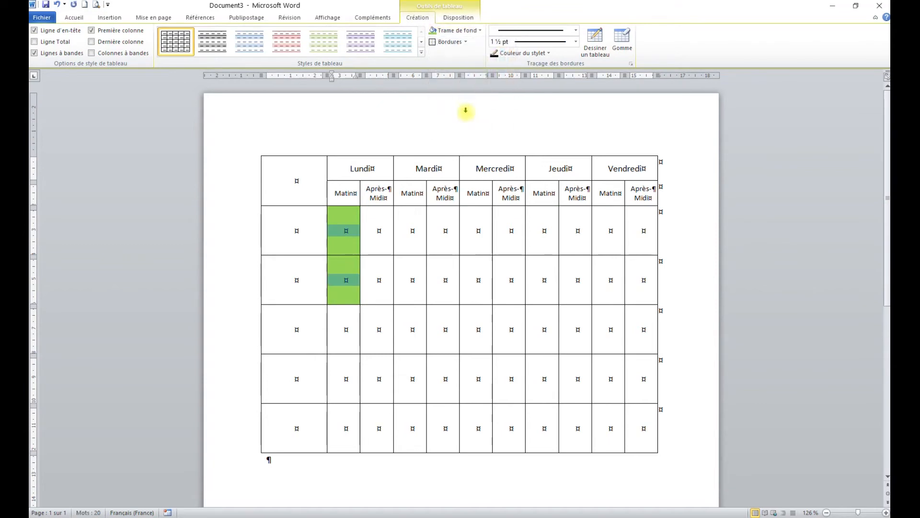
# - Repeat the light green shading on the first two Matin entry cells of Mardi, Mercredi, Jeudi and Vendredi
pyautogui.moveTo(410, 230); pyautogui.dragTo(422, 283)
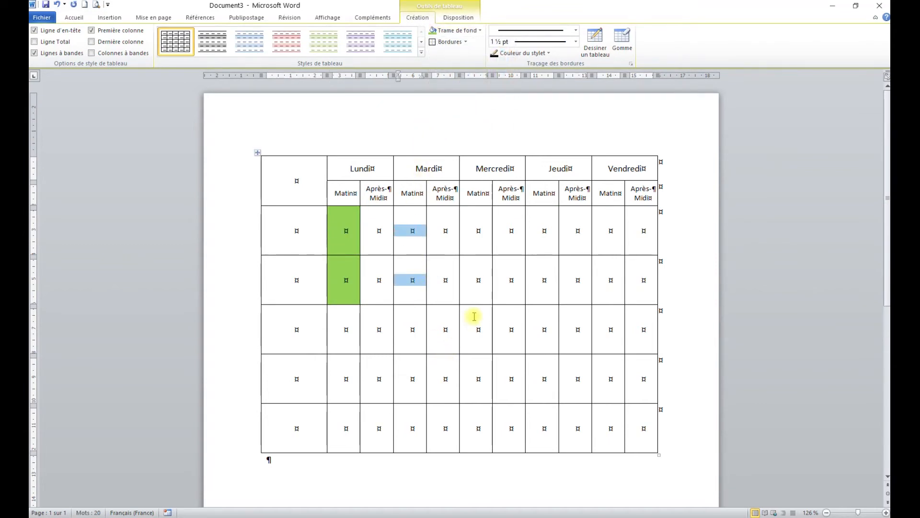
pyautogui.press('F4')
pyautogui.moveTo(478, 232); pyautogui.dragTo(478, 281)
pyautogui.press('F4')
pyautogui.moveTo(541, 228); pyautogui.dragTo(541, 278)
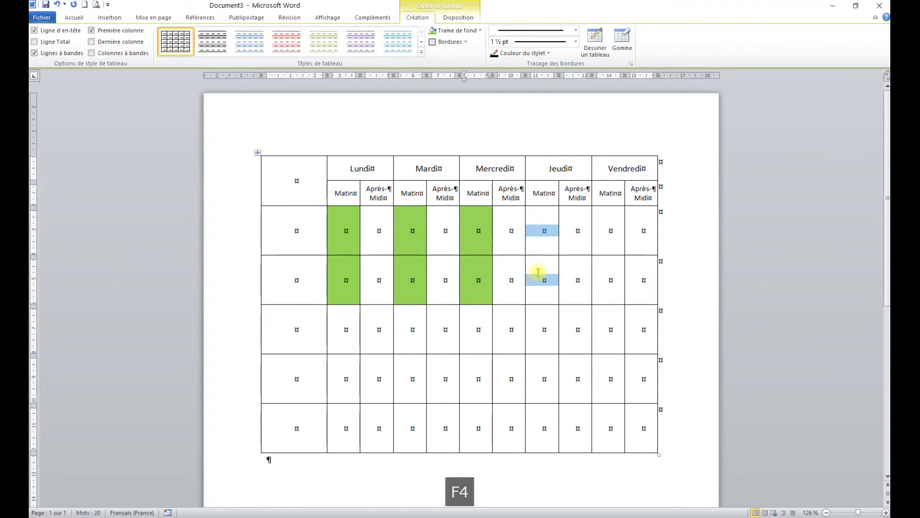
pyautogui.press('F4')
pyautogui.moveTo(608, 232); pyautogui.dragTo(608, 280)
pyautogui.press('F4')
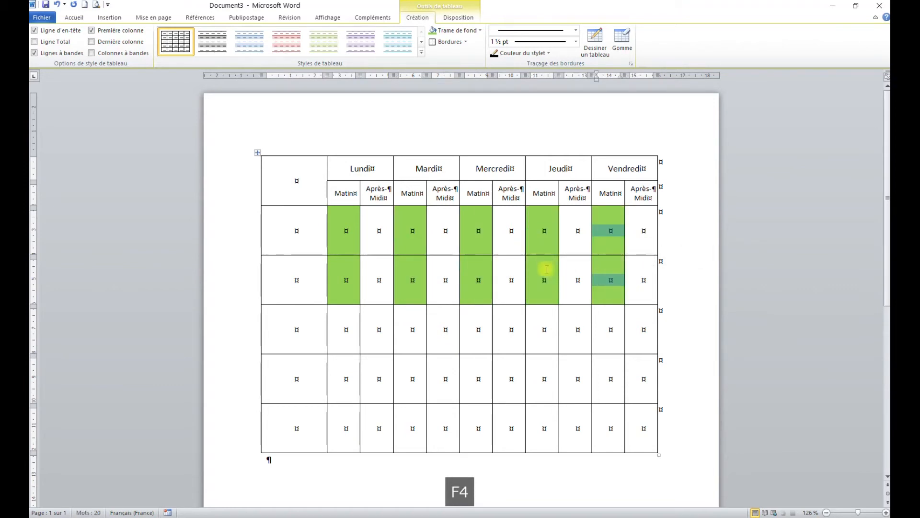
# - Apply the same green shading to the Après-Midi cells of all five days in the third entry row
pyautogui.click(377, 329)
pyautogui.press('F4')
pyautogui.click(443, 328)
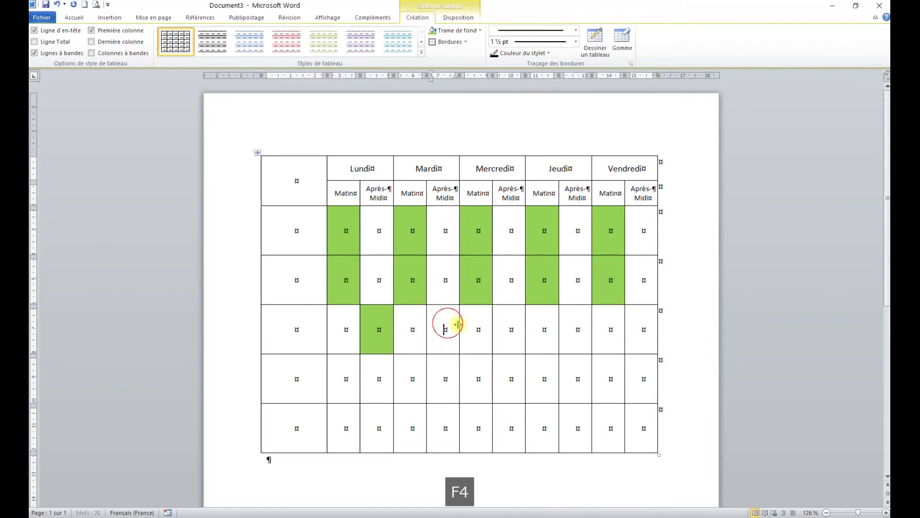
pyautogui.press('F4')
pyautogui.click(505, 327)
pyautogui.press('F4')
pyautogui.click(578, 328)
pyautogui.press('F4')
pyautogui.click(643, 331)
pyautogui.press('F4')
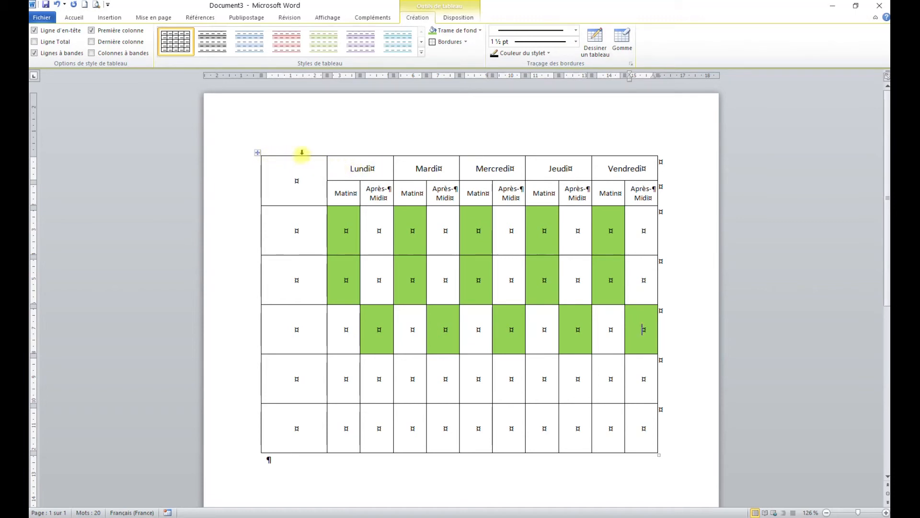
# - Remove all borders from the empty corner cell beside the weekday headers
pyautogui.click(296, 179)
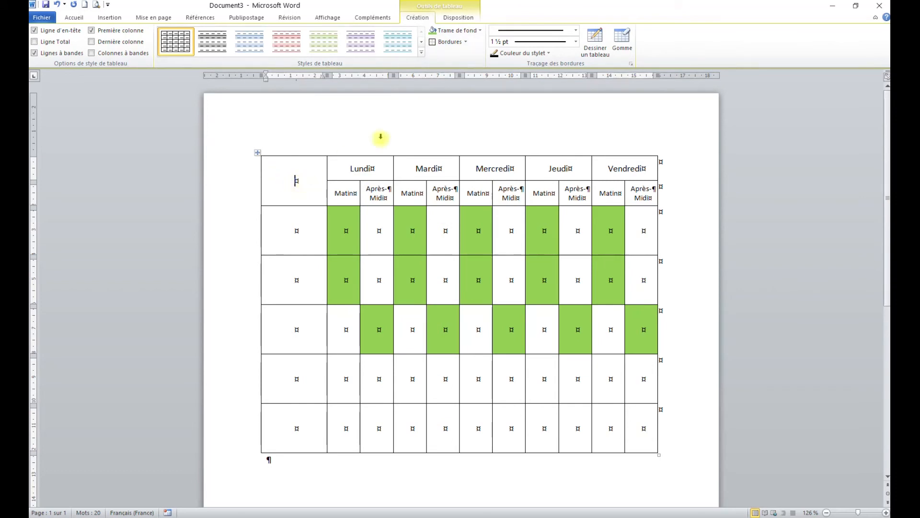
pyautogui.click(466, 42)
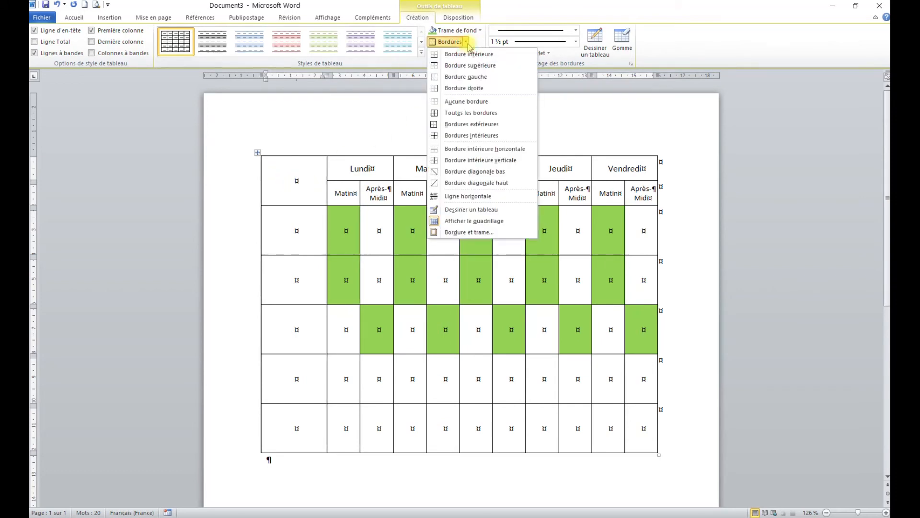
pyautogui.click(453, 101)
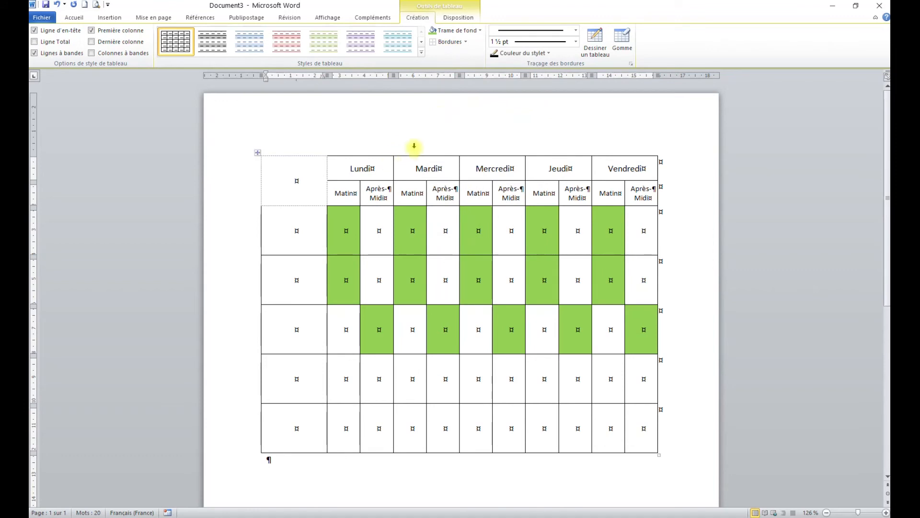
# - Draw a 2 ¼ pt border around the table's outline, stepping around the empty corner cell so its outer sides stay unbordered
pyautogui.click(576, 43)
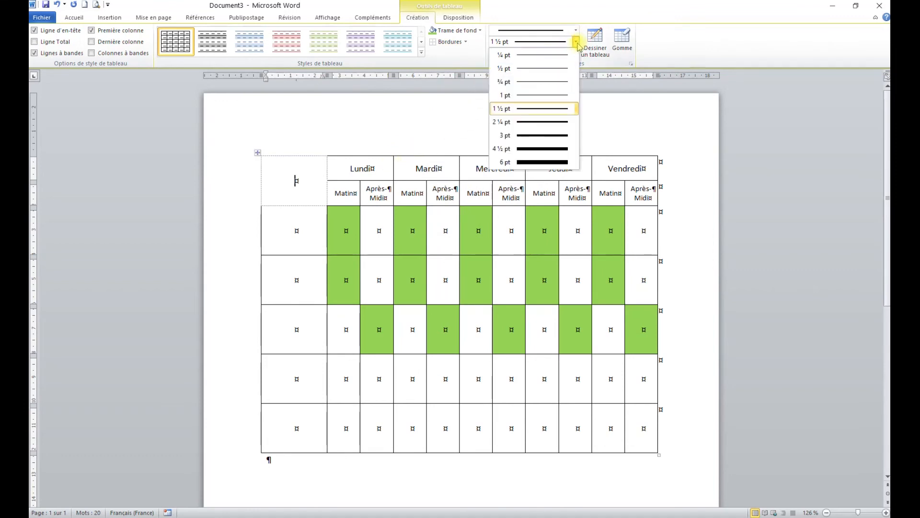
pyautogui.click(547, 122)
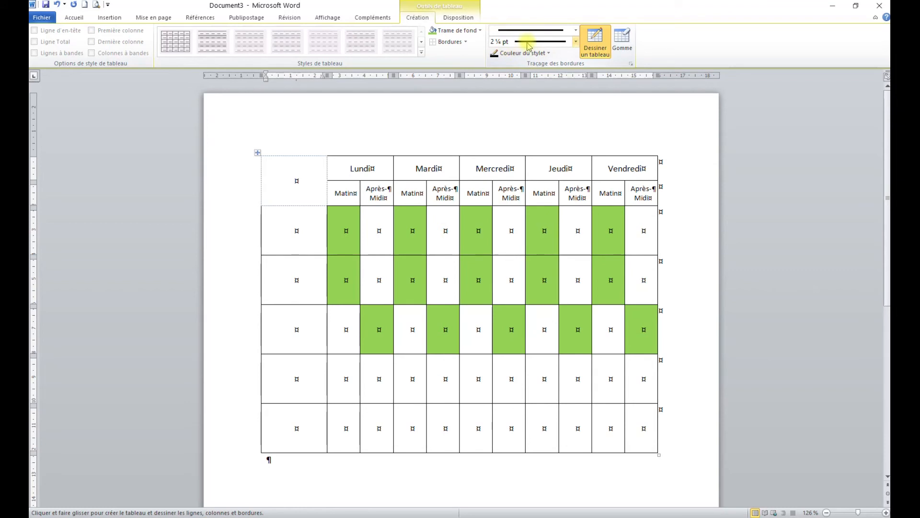
pyautogui.moveTo(265, 206); pyautogui.dragTo(327, 206)
pyautogui.moveTo(328, 205); pyautogui.dragTo(333, 154)
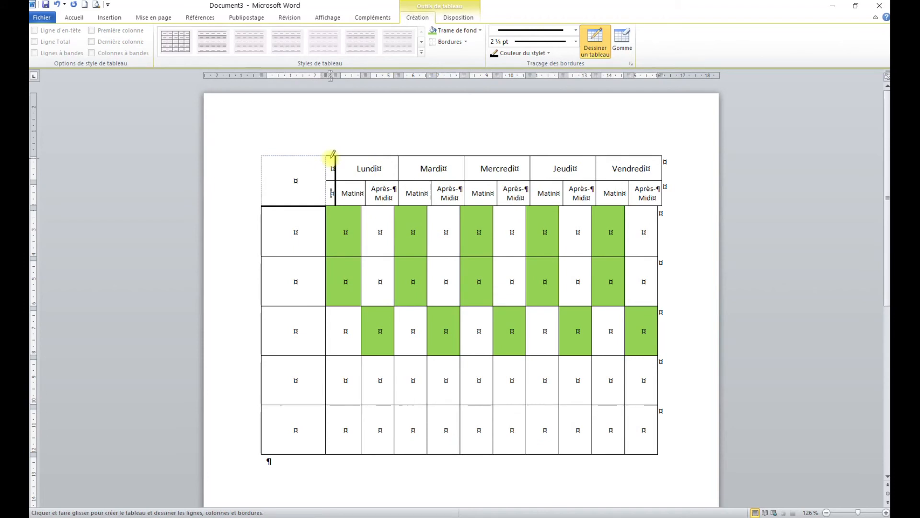
pyautogui.moveTo(327, 204)
pyautogui.mouseDown()
pyautogui.moveTo(336, 154)
pyautogui.moveTo(659, 157)
pyautogui.moveTo(658, 455)
pyautogui.moveTo(243, 460)
pyautogui.moveTo(261, 455)
pyautogui.mouseUp()
pyautogui.moveTo(261, 456)
pyautogui.mouseDown()
pyautogui.moveTo(269, 240)
pyautogui.moveTo(261, 207)
pyautogui.mouseUp()
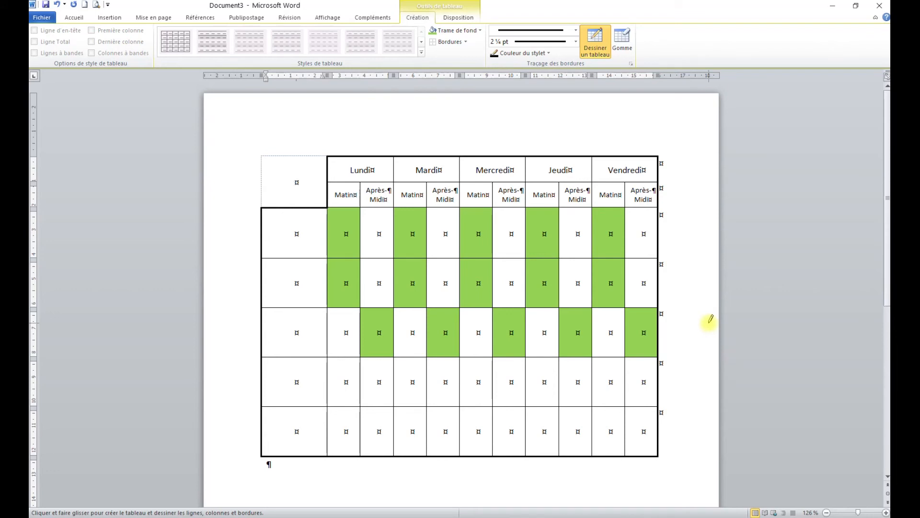
pyautogui.press('Escape')
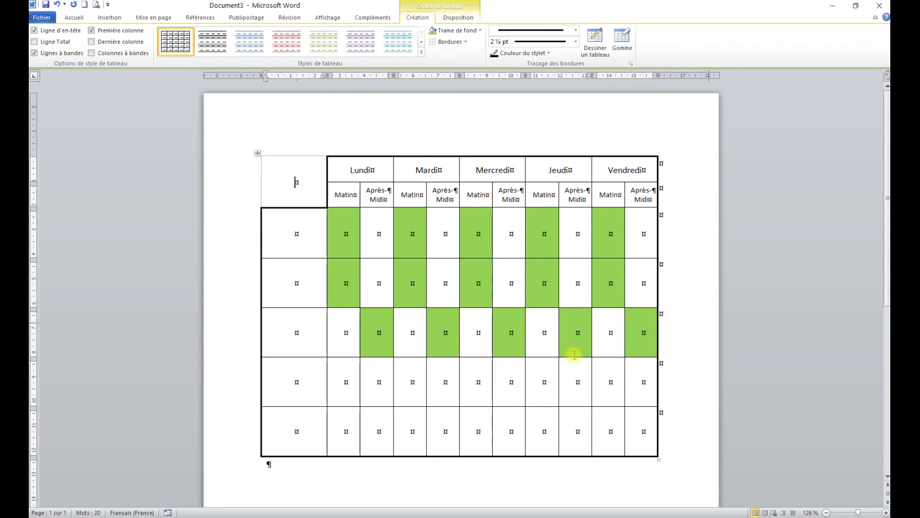
# - Hide the formatting marks and check the schedule page in the print preview
pyautogui.click(74, 17)
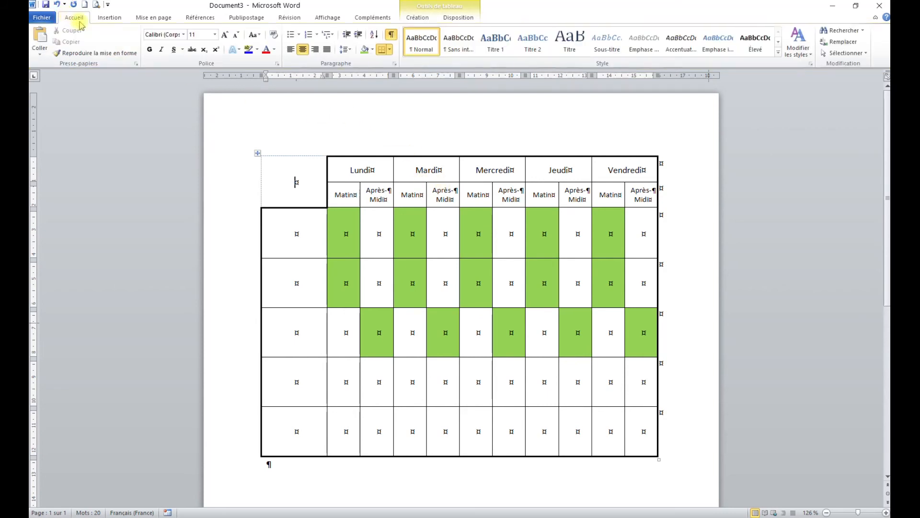
pyautogui.click(392, 36)
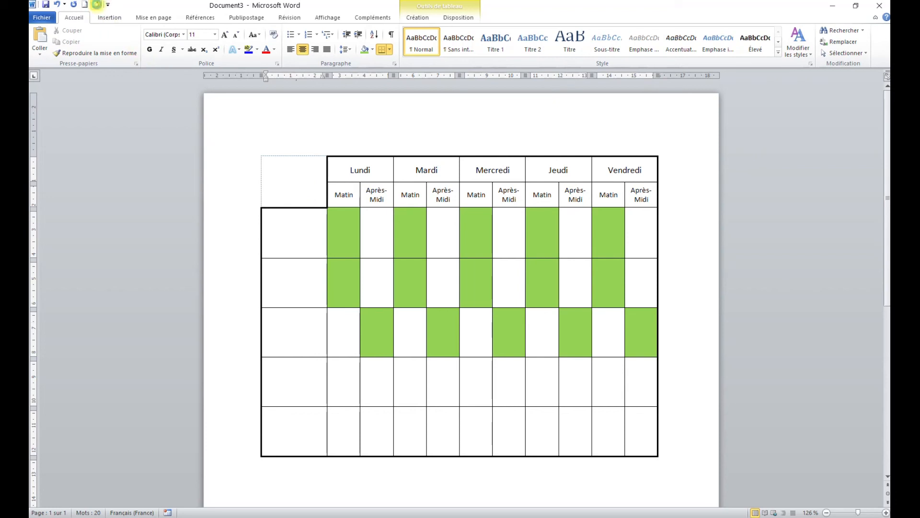
pyautogui.click(96, 4)
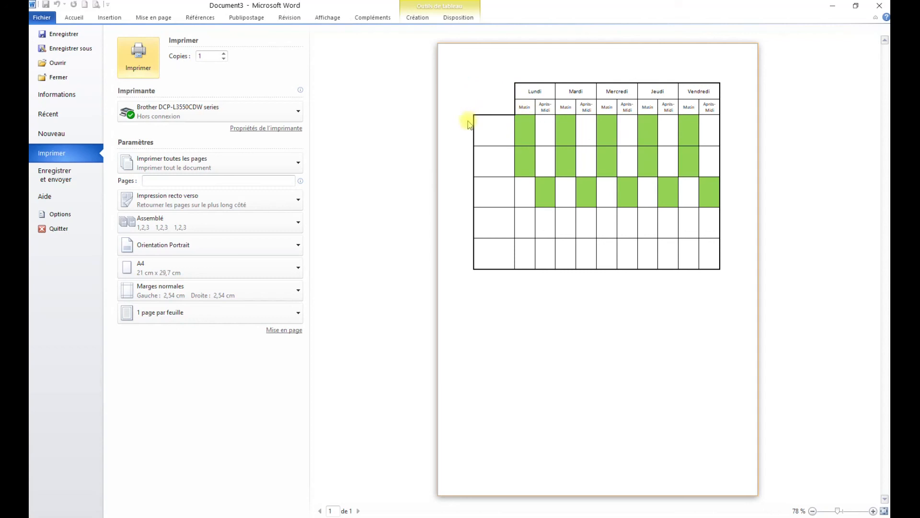
pyautogui.click(73, 18)
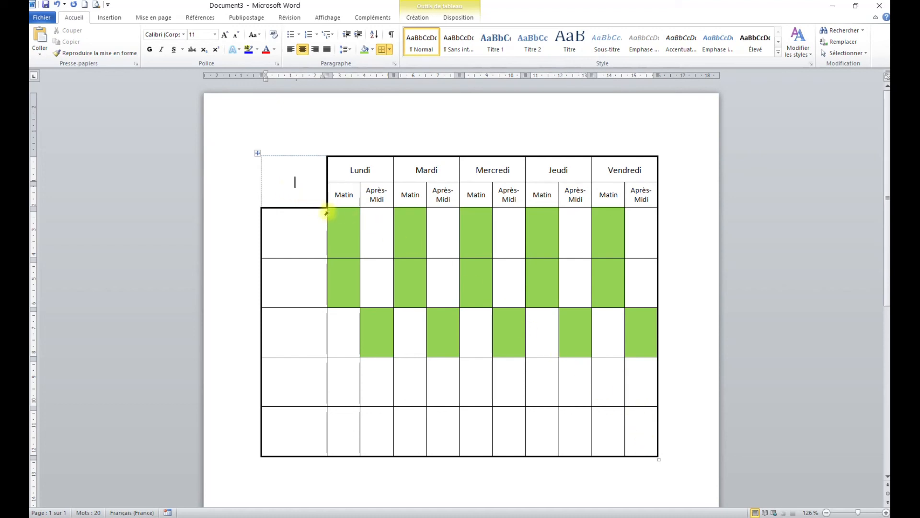
pyautogui.click(461, 329)
pyautogui.click(484, 332)
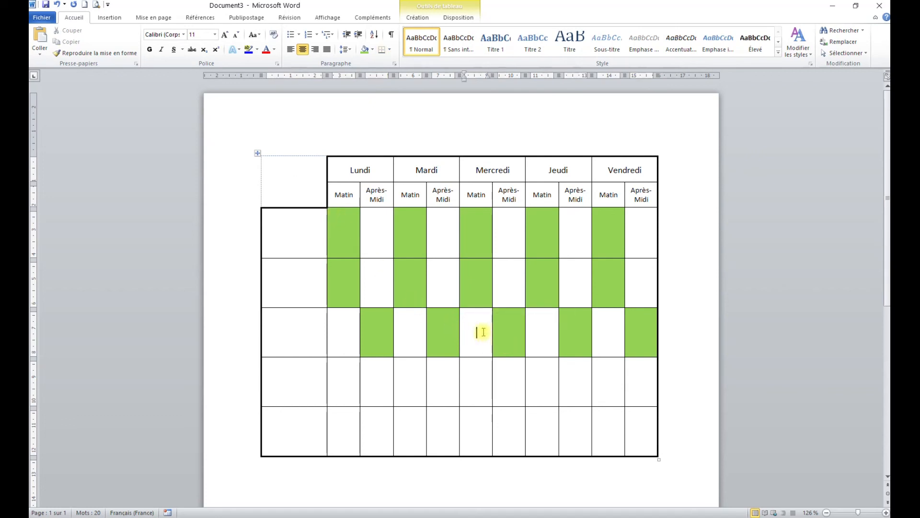